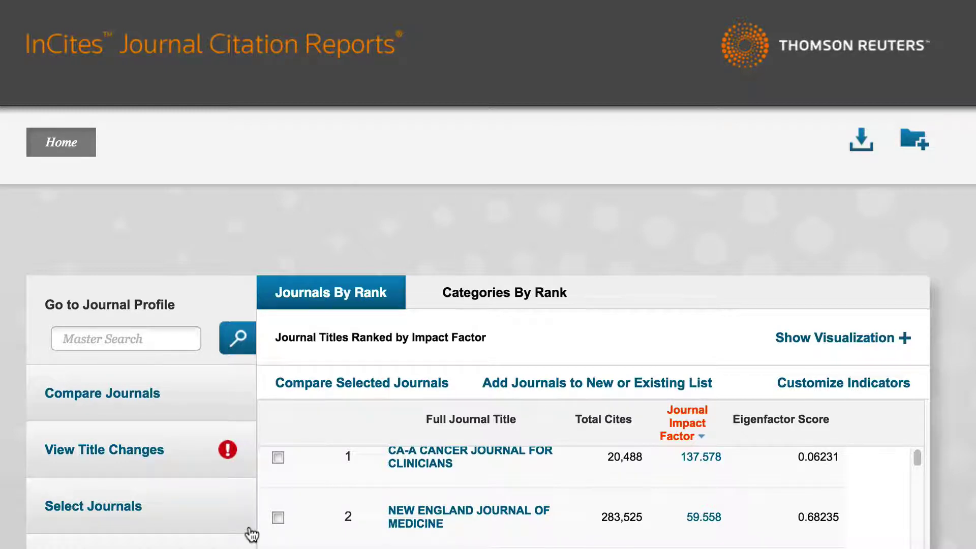
Filter the JCR journal ranking to the MICROBIOLOGY category through Select Categories
{"action": "scroll", "coordinate": [251, 534], "scroll_direction": "down", "scroll_amount": 5}
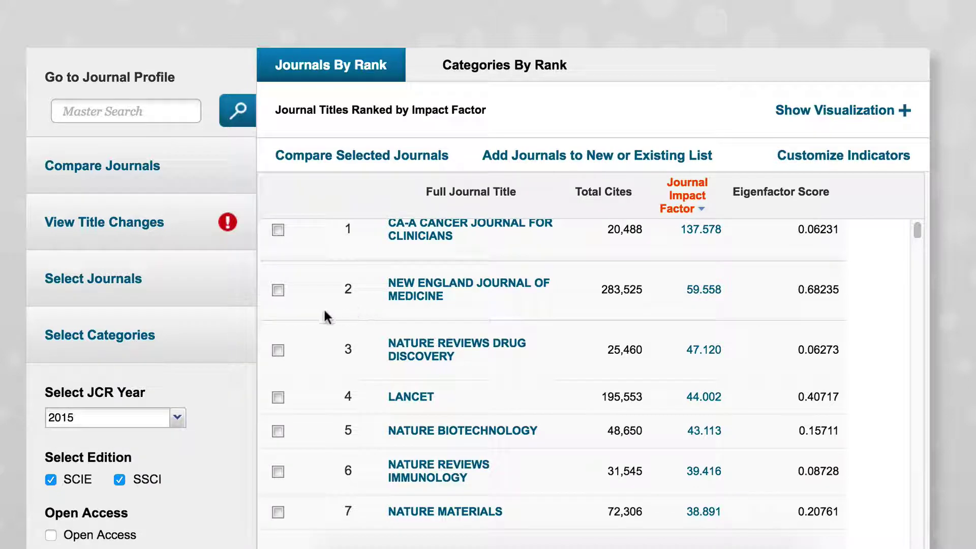
{"action": "left_click", "coordinate": [154, 335]}
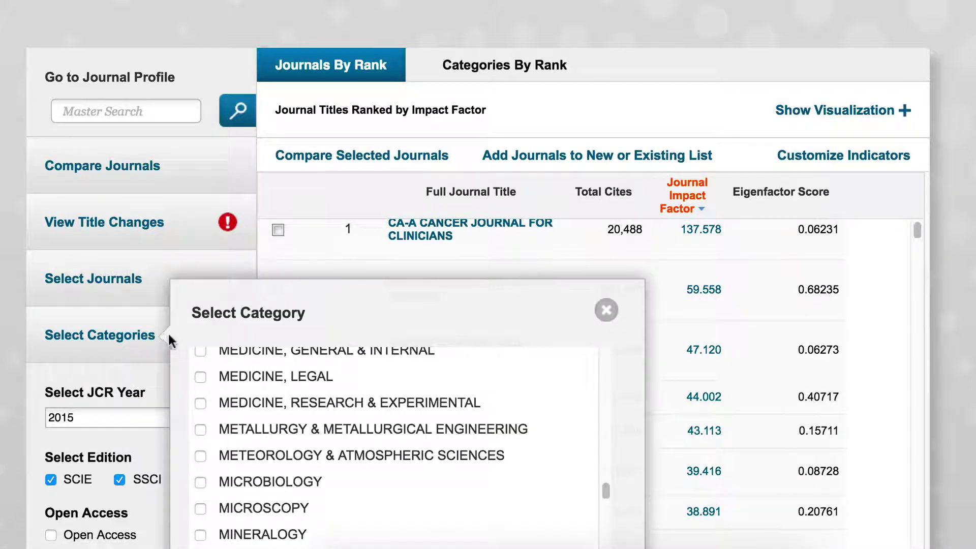
{"action": "left_click", "coordinate": [200, 481]}
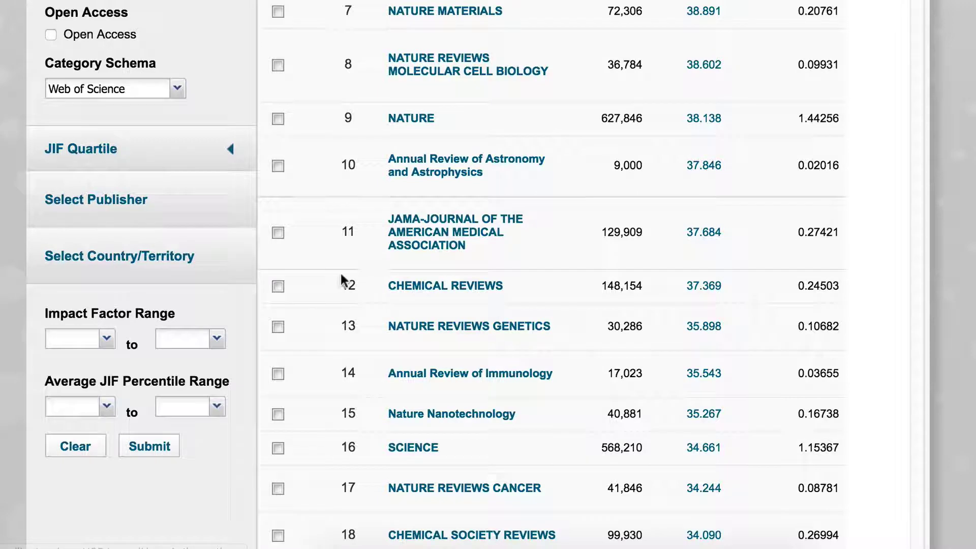
{"action": "left_click", "coordinate": [160, 448]}
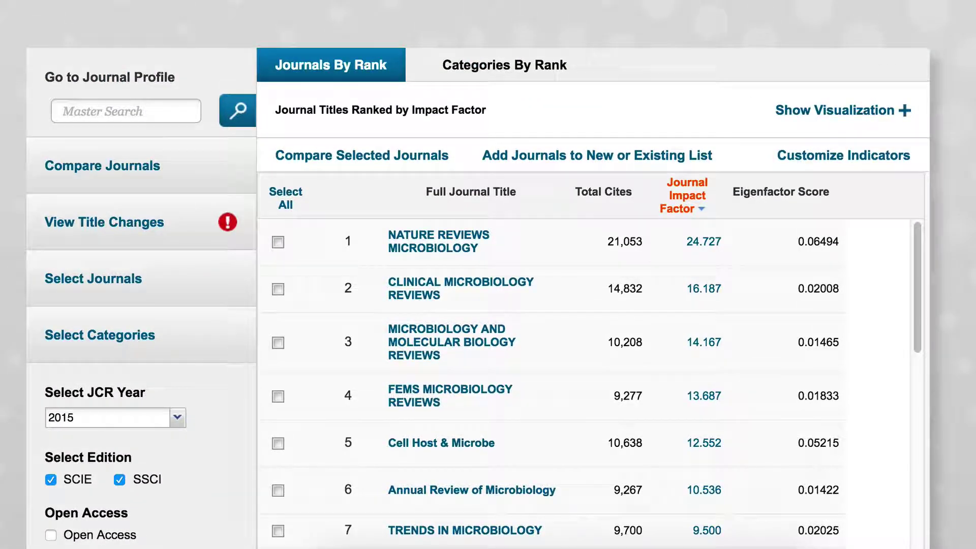
Add the Immediacy Index and Cited Half-Life indicators to the Microbiology journal table
{"action": "left_click", "coordinate": [864, 159]}
{"action": "left_click", "coordinate": [442, 404]}
{"action": "left_click", "coordinate": [635, 268]}
{"action": "left_click", "coordinate": [803, 516]}
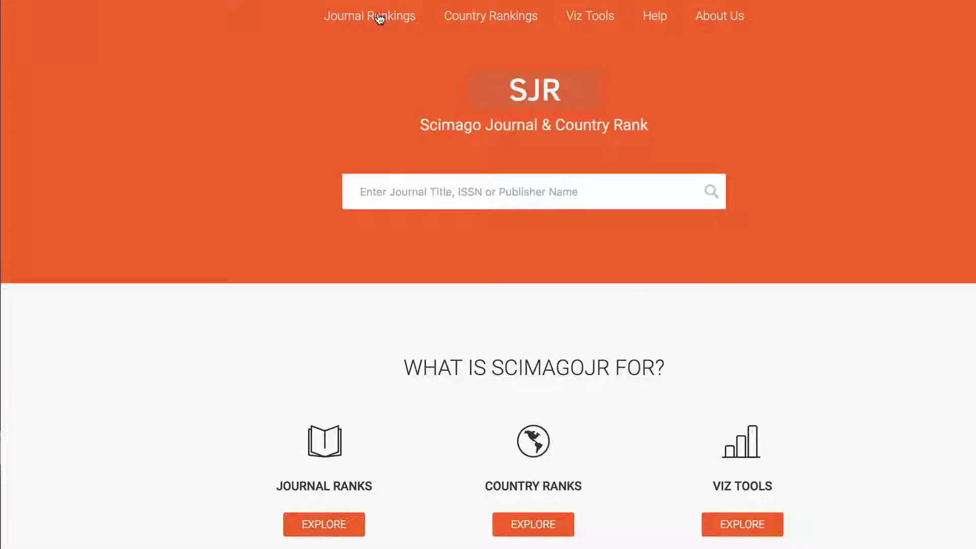
Open SJR's Journal Rankings table of all 29,713 titles for 2015
{"action": "left_click", "coordinate": [379, 17]}
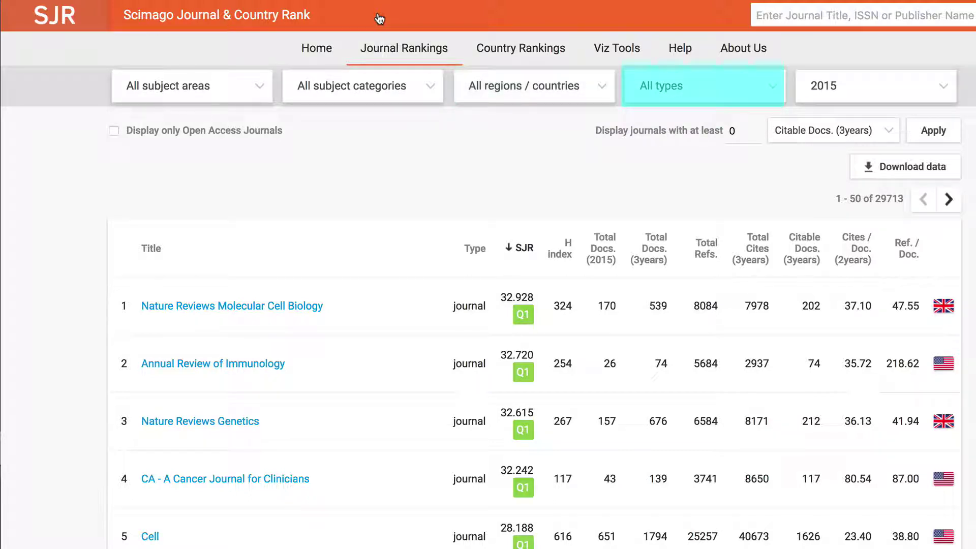
Filter SJR rankings to subject area Immunology and Microbiology, category Microbiology
{"action": "left_click", "coordinate": [260, 86]}
{"action": "left_click_drag", "start_coordinate": [393, 114], "coordinate": [395, 226]}
{"action": "left_click", "coordinate": [355, 224]}
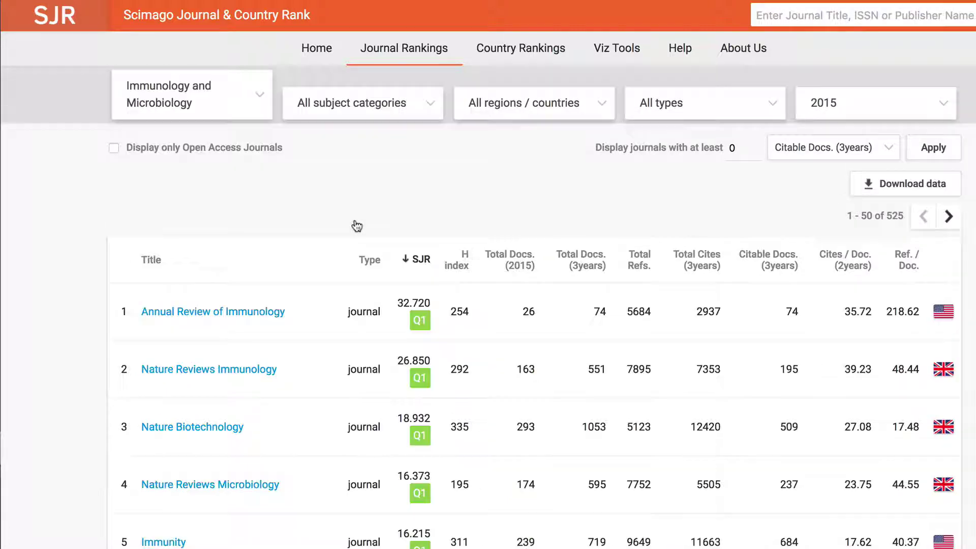
{"action": "left_click", "coordinate": [429, 103]}
{"action": "left_click", "coordinate": [397, 262]}
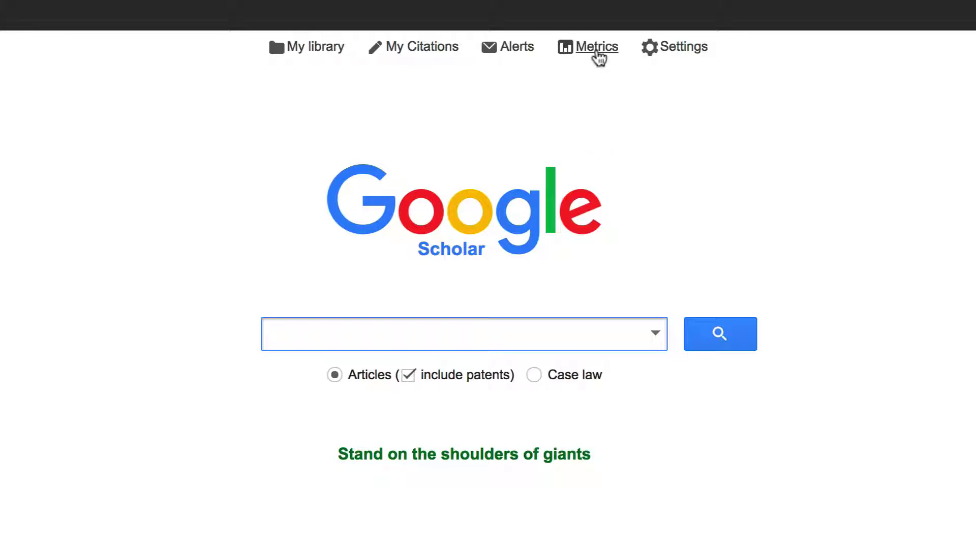
Show Google Scholar Metrics' top Microbiology publications under Life Sciences & Earth Sciences
{"action": "left_click", "coordinate": [597, 50]}
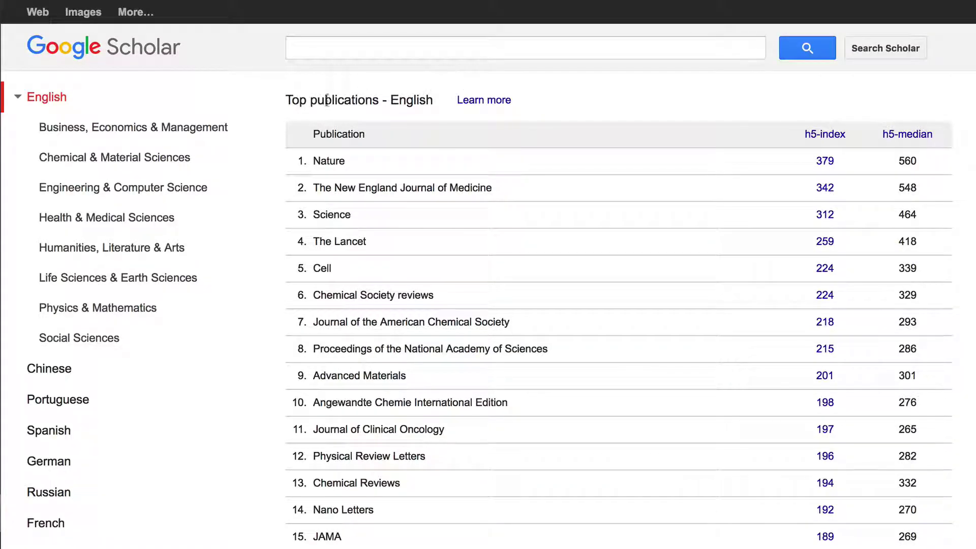
{"action": "left_click", "coordinate": [152, 279]}
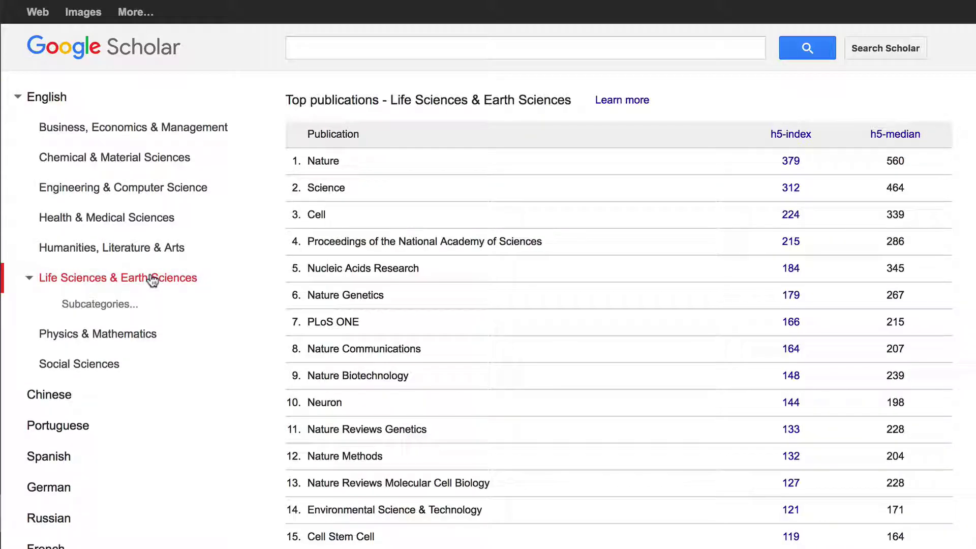
{"action": "left_click", "coordinate": [106, 305]}
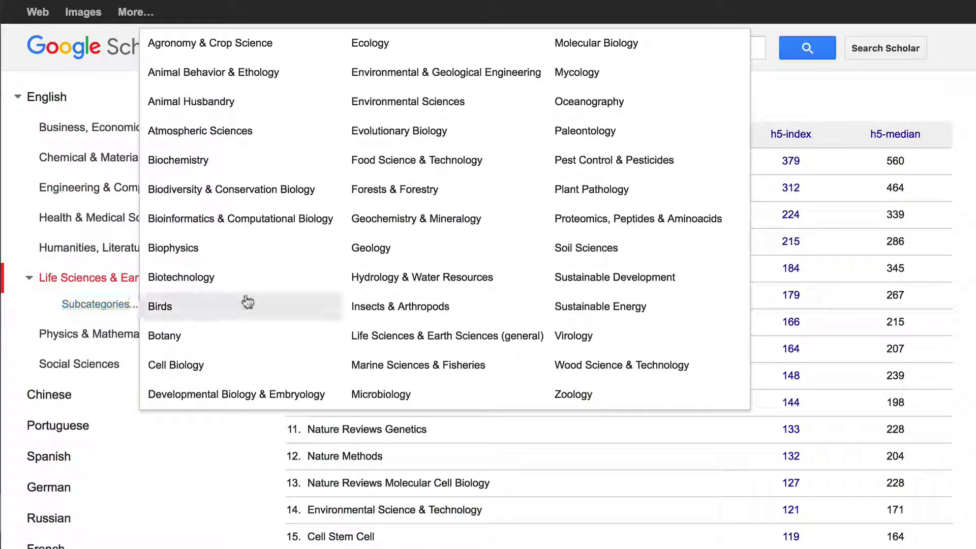
{"action": "left_click", "coordinate": [382, 395]}
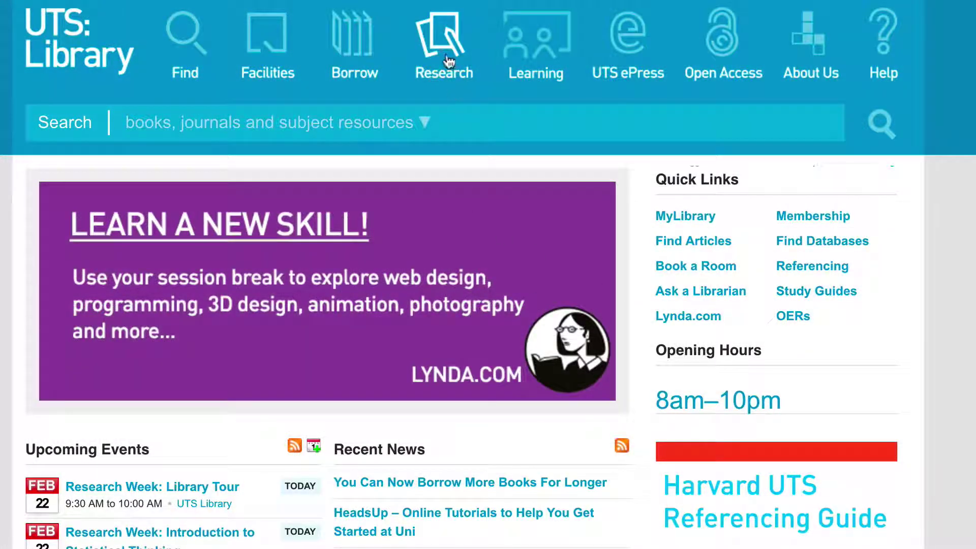
Follow Research › Publishing and Metrics › Publish › HERDC and ERA to the ERA Current Outlets site
{"action": "left_click", "coordinate": [448, 62]}
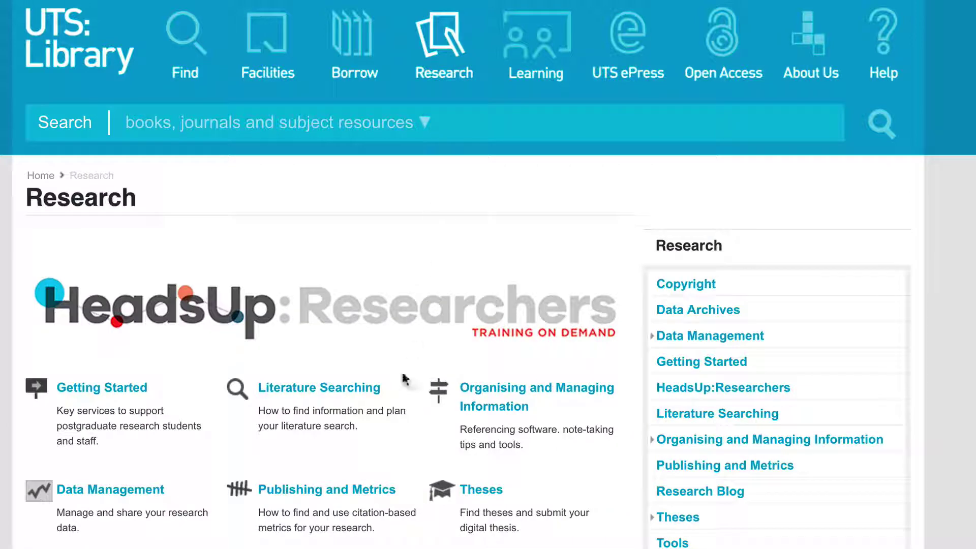
{"action": "left_click", "coordinate": [350, 489]}
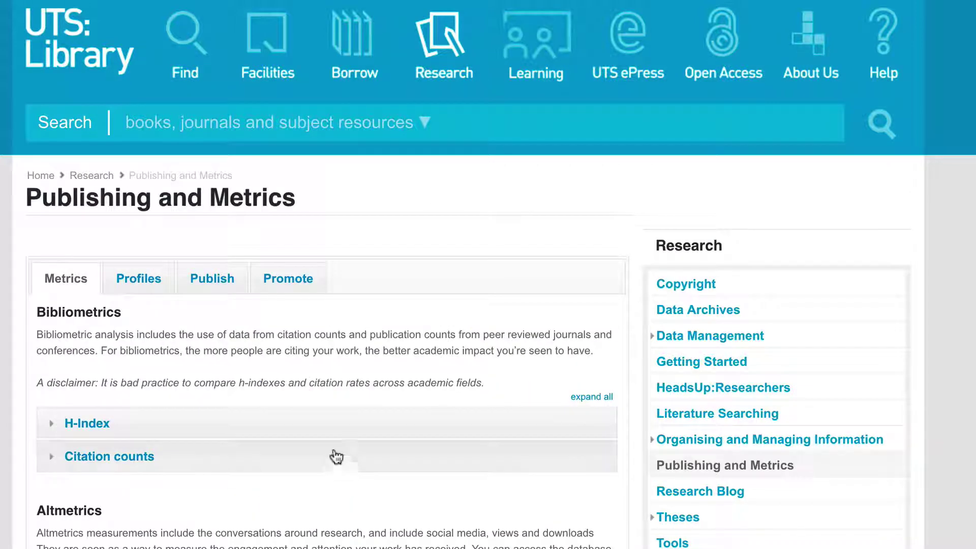
{"action": "left_click", "coordinate": [228, 289]}
{"action": "left_click", "coordinate": [183, 367]}
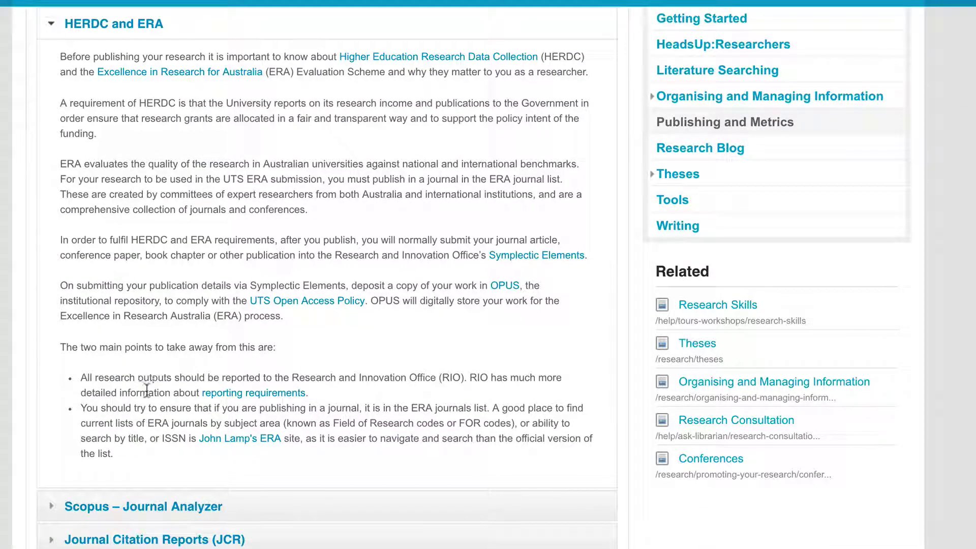
{"action": "left_click", "coordinate": [238, 446]}
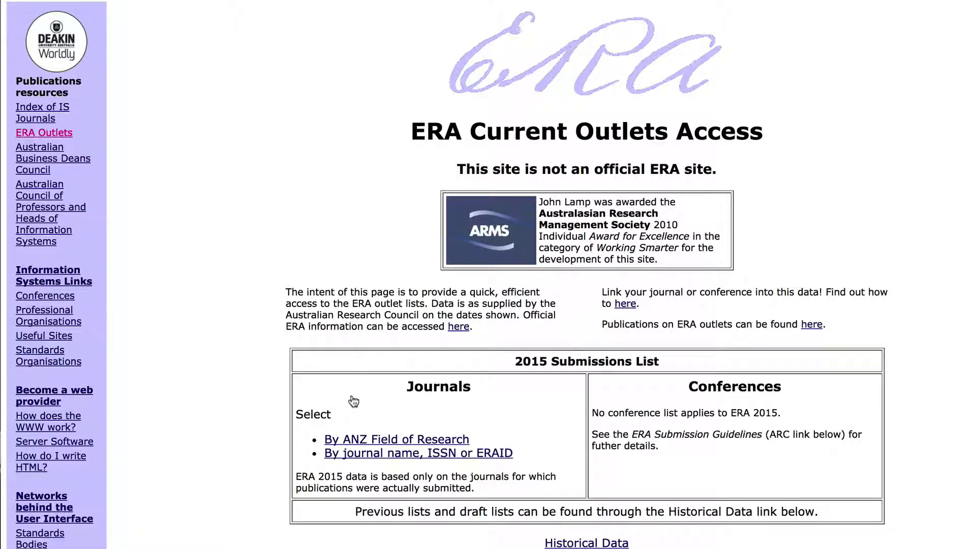
Browse ERA by ANZ Field of Research and open the 0605 Microbiology journal list
{"action": "left_click", "coordinate": [433, 441]}
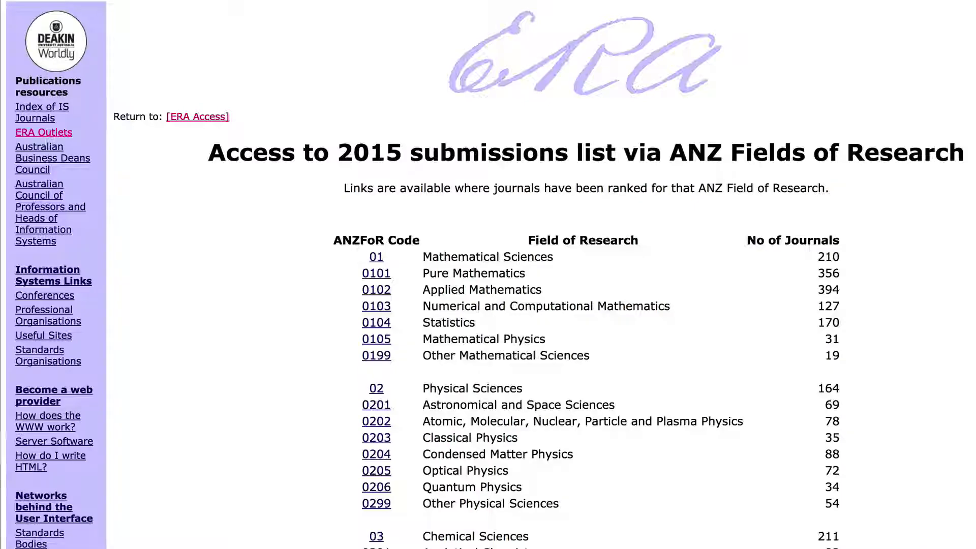
{"action": "scroll", "coordinate": [962, 237], "scroll_direction": "down", "scroll_amount": 5}
{"action": "scroll", "coordinate": [427, 271], "scroll_direction": "down", "scroll_amount": 4}
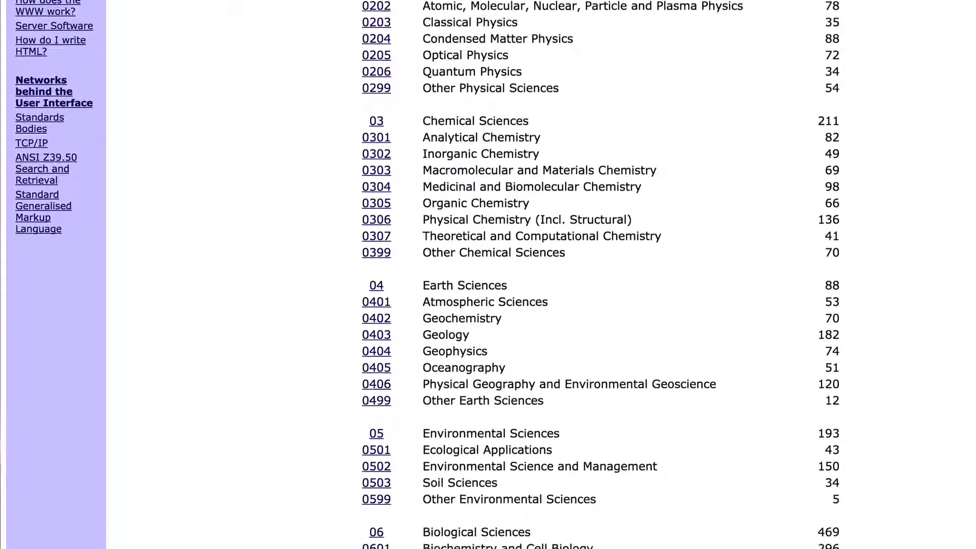
{"action": "scroll", "coordinate": [488, 274], "scroll_direction": "down", "scroll_amount": 1}
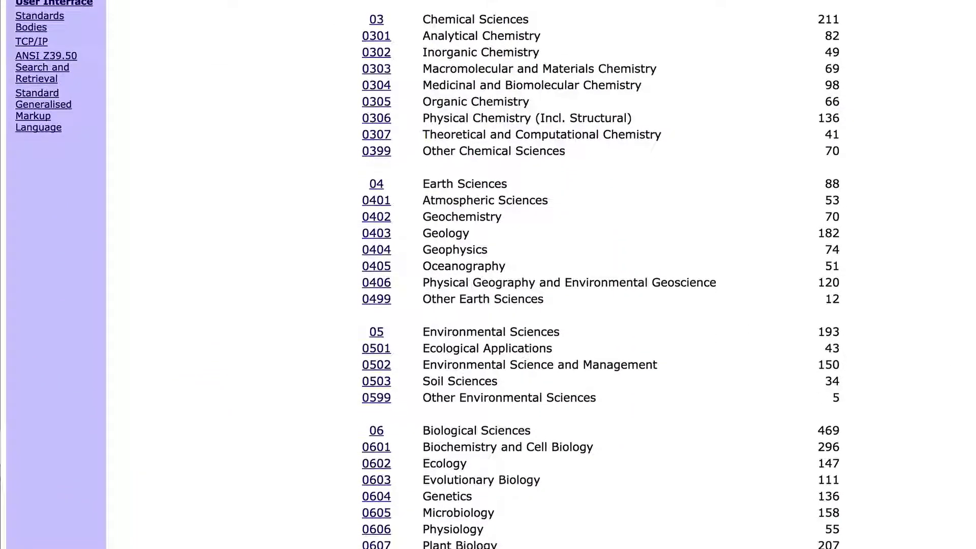
{"action": "scroll", "coordinate": [488, 275], "scroll_direction": "down", "scroll_amount": 1}
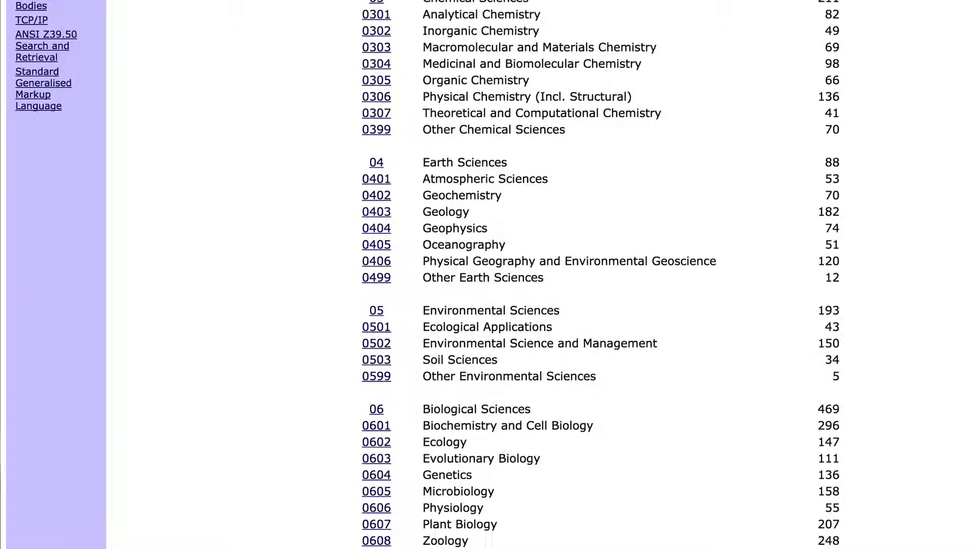
{"action": "left_click", "coordinate": [379, 454]}
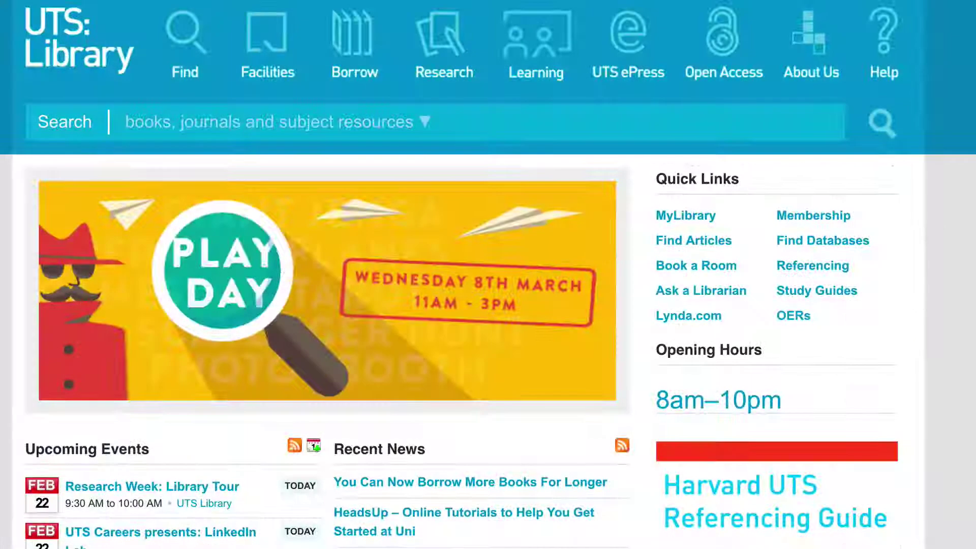
Follow Research › Publishing and Metrics › Publish › ABDC to the ABDC Journal Rankings search
{"action": "left_click", "coordinate": [446, 58]}
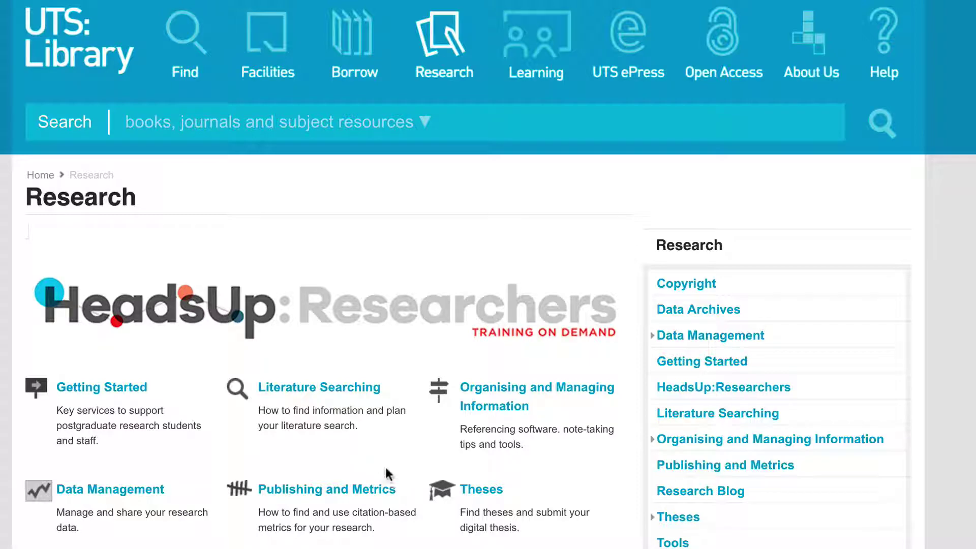
{"action": "left_click", "coordinate": [378, 488]}
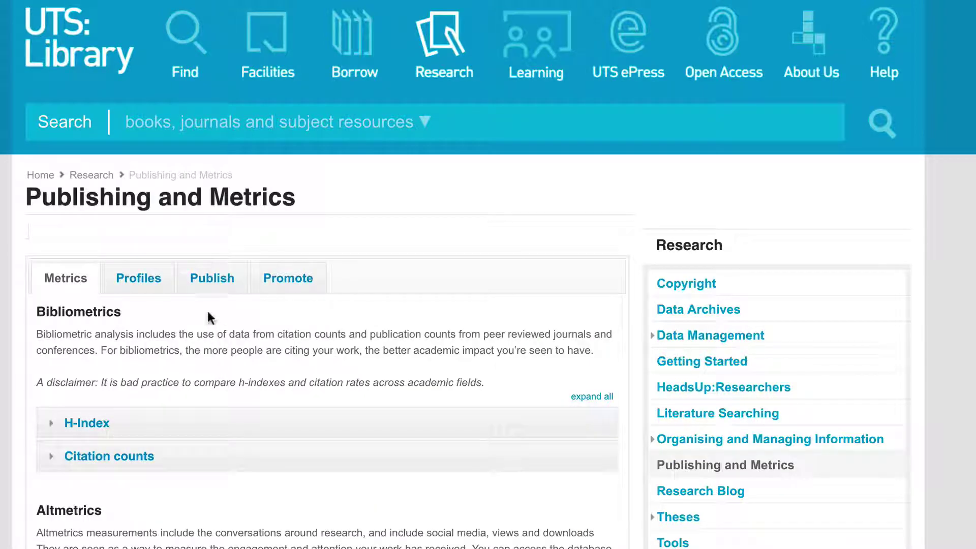
{"action": "left_click", "coordinate": [211, 287]}
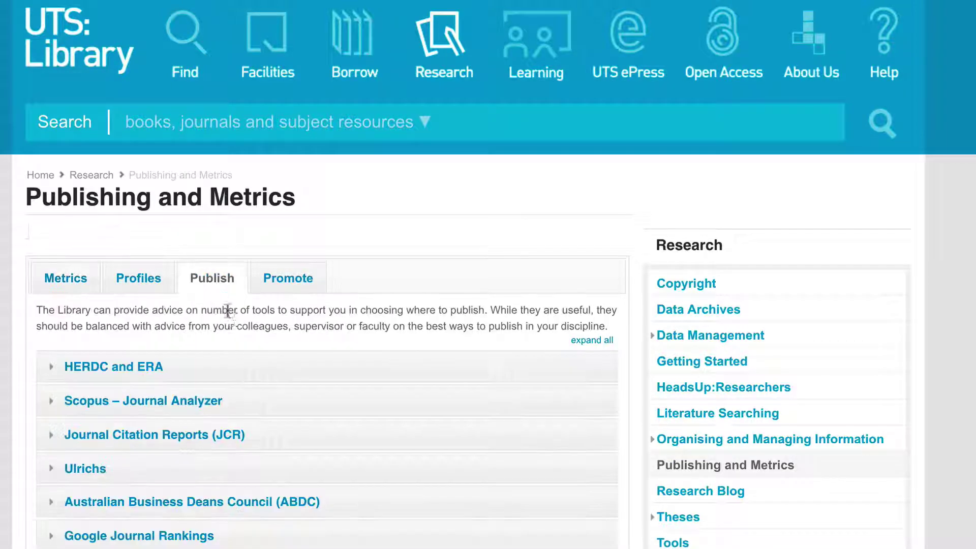
{"action": "left_click", "coordinate": [283, 501]}
{"action": "scroll", "coordinate": [283, 503], "scroll_direction": "down", "scroll_amount": 10}
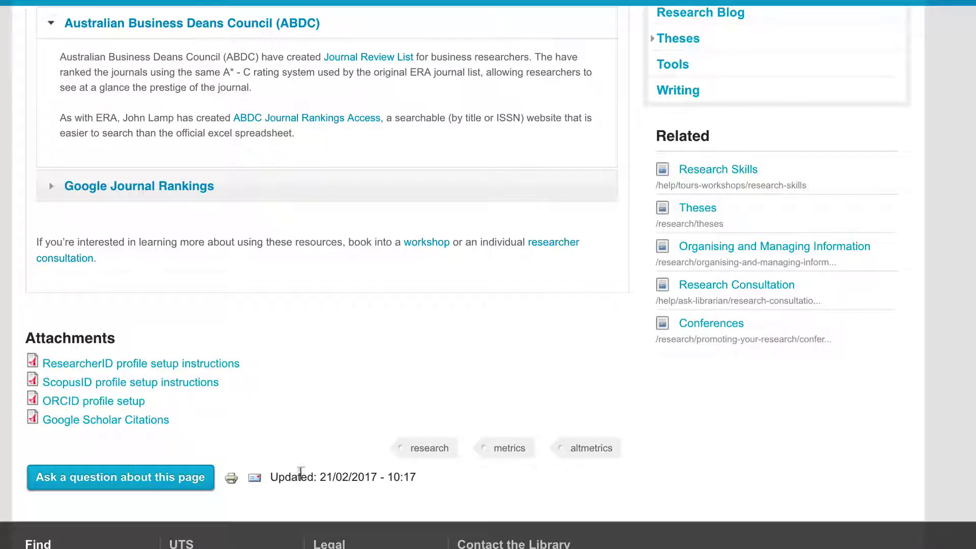
{"action": "left_click", "coordinate": [359, 119]}
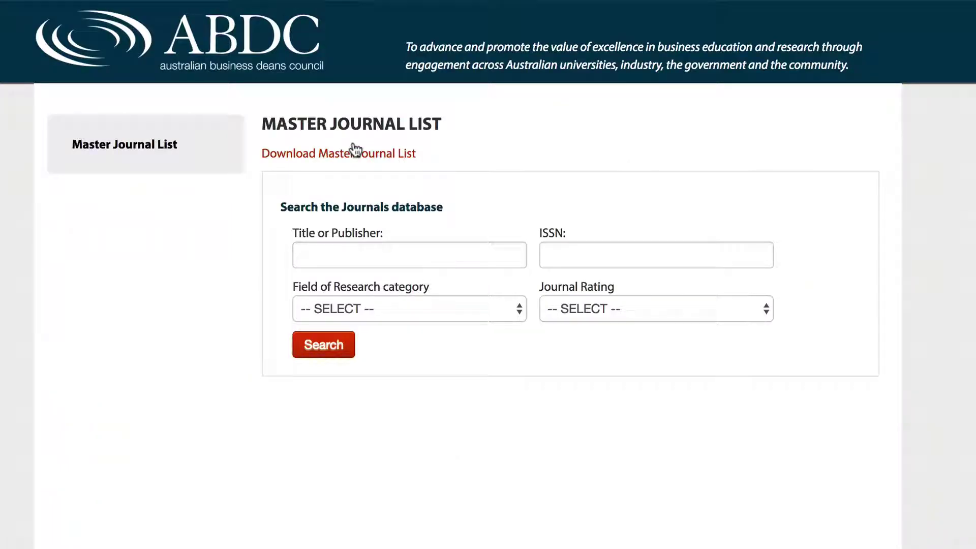